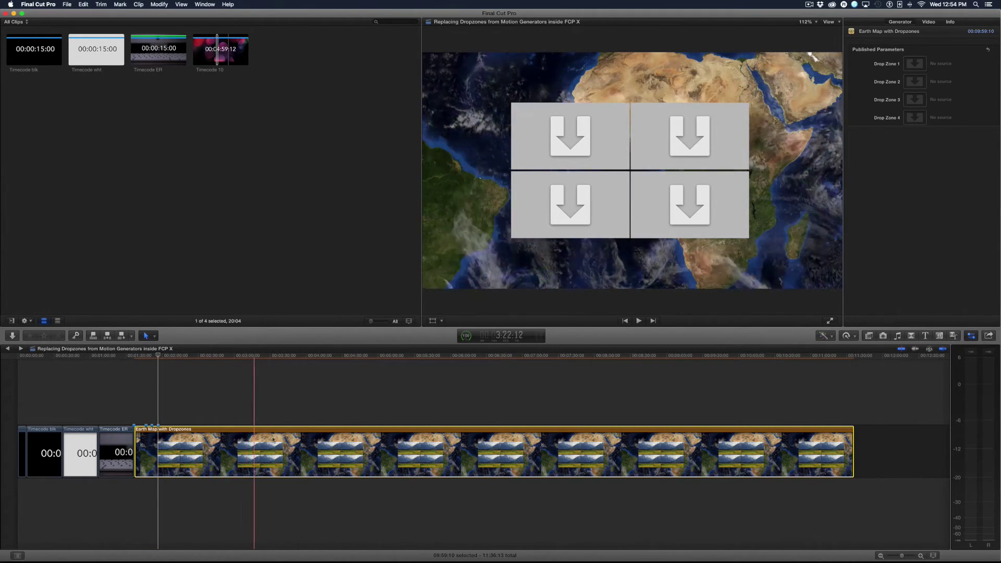
# - Assign Timecode wht to Drop Zone 4 and Timecode blk to Drop Zone 1
pyautogui.click(916, 118)
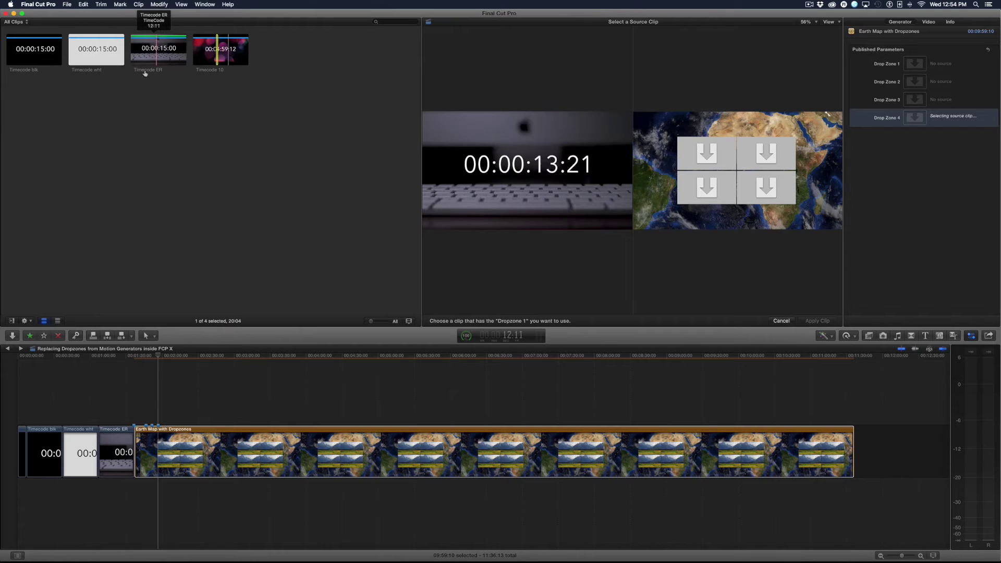
pyautogui.click(78, 453)
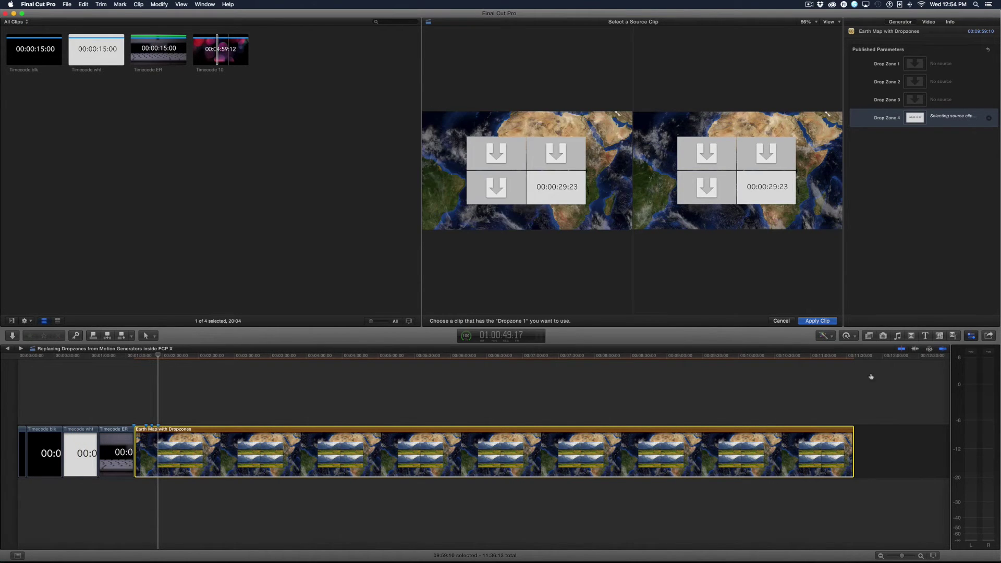
pyautogui.click(816, 321)
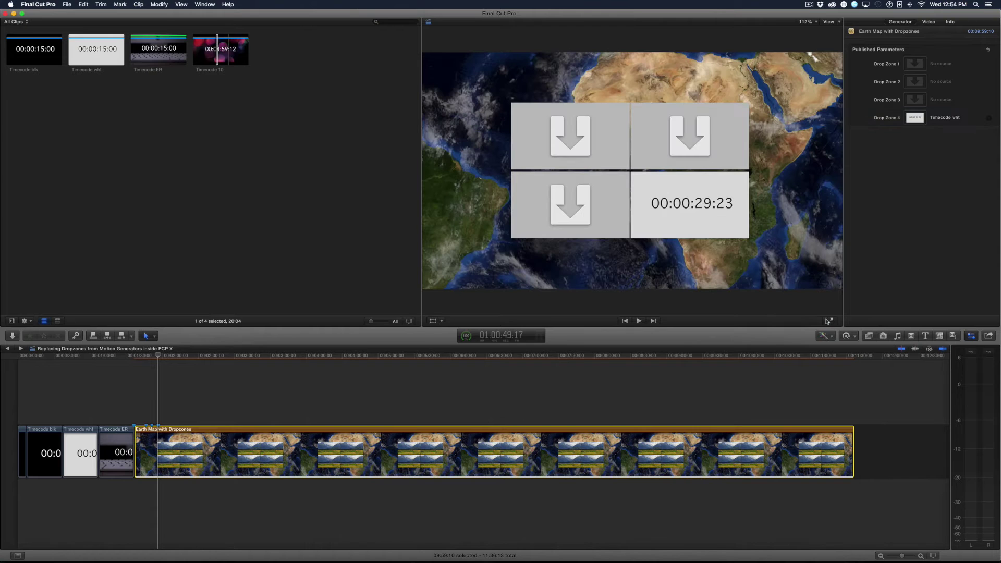
pyautogui.click(913, 63)
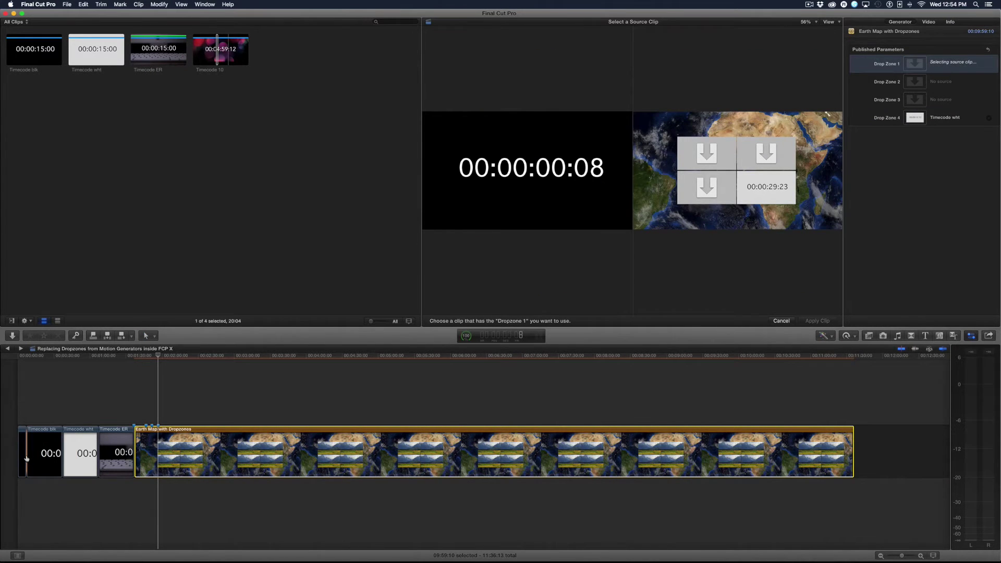
pyautogui.click(26, 458)
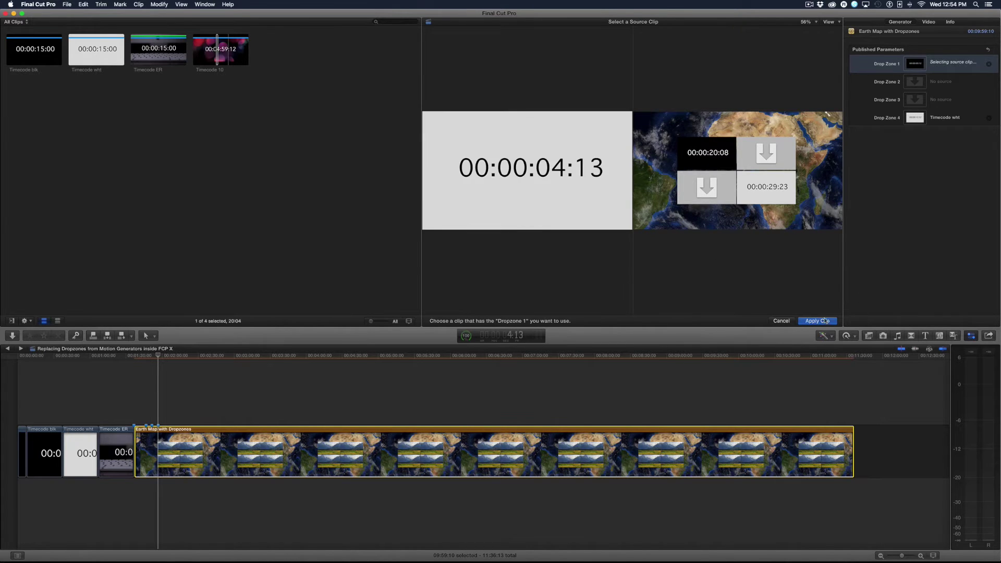
pyautogui.click(826, 321)
# - Assign Timecode wht to Drop Zone 2 and Timecode ER to Drop Zone 3
pyautogui.click(919, 82)
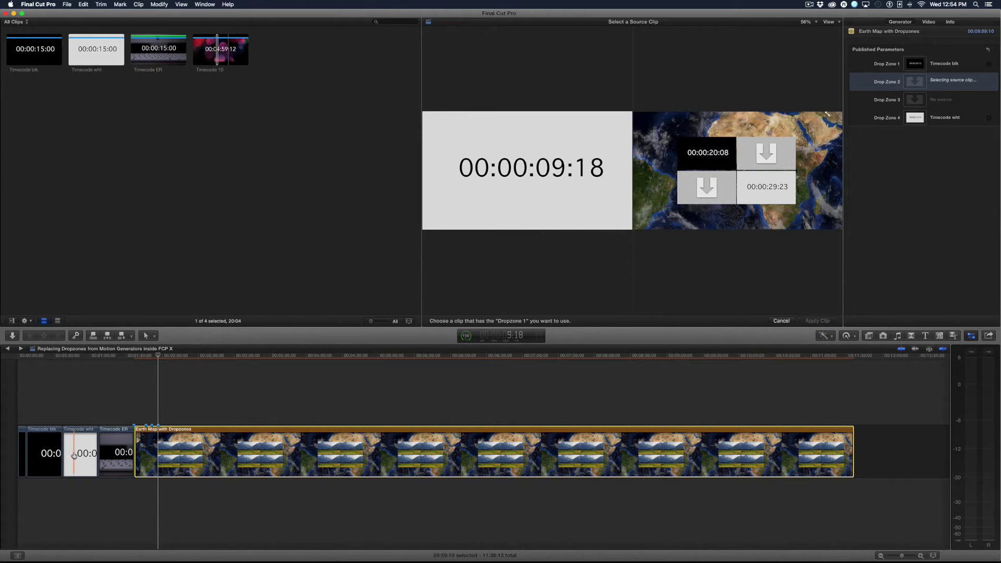
pyautogui.click(75, 455)
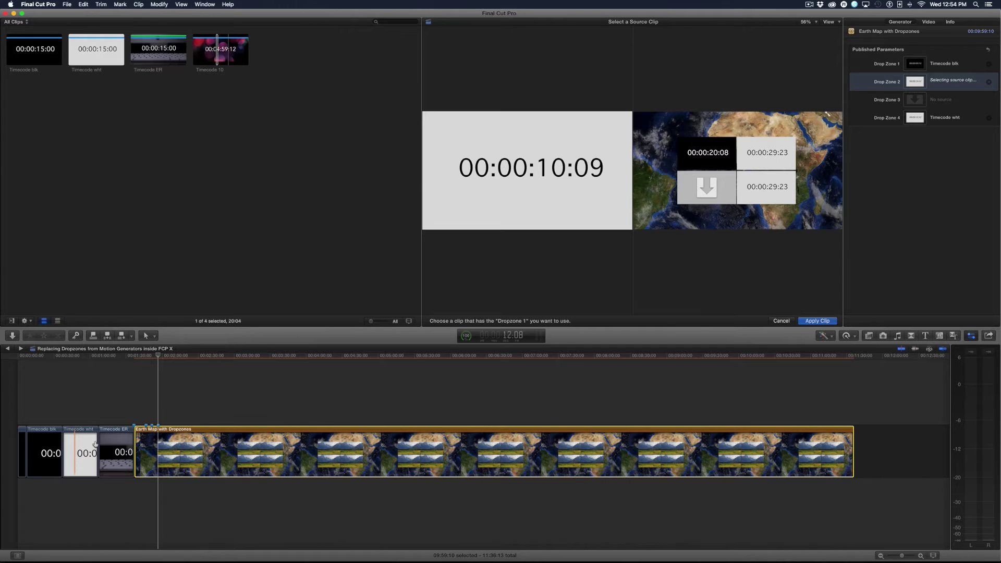
pyautogui.click(817, 321)
pyautogui.click(916, 99)
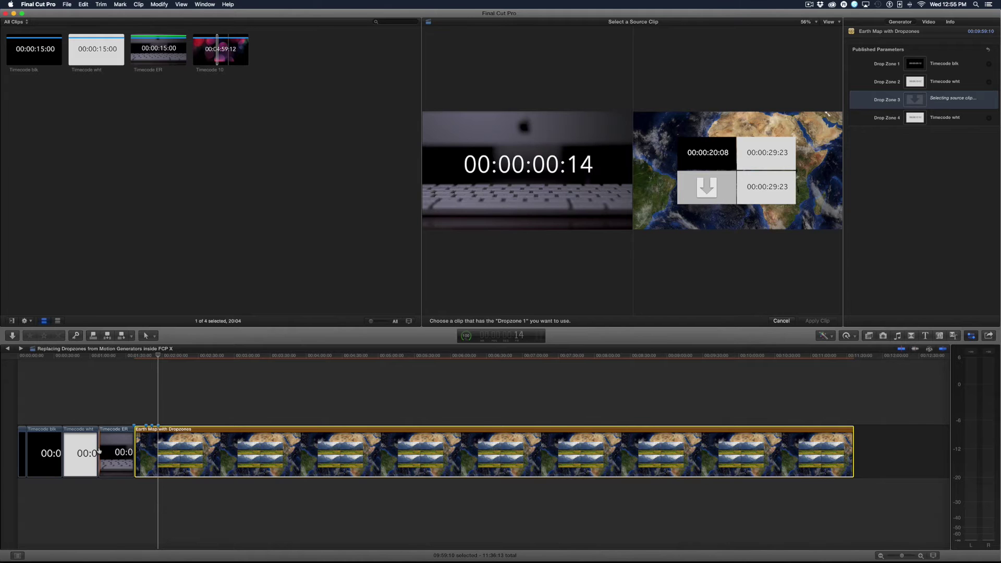
pyautogui.click(100, 452)
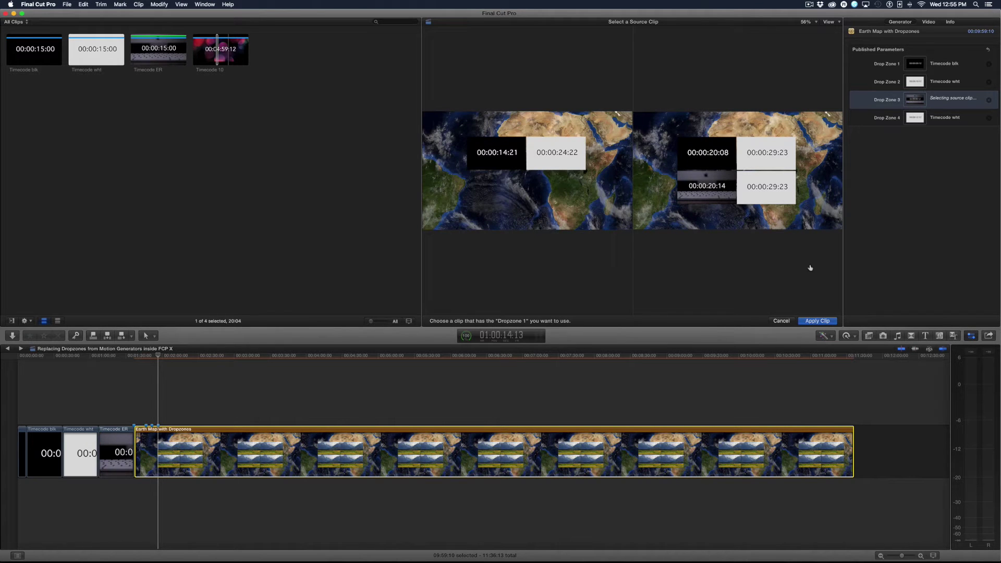
pyautogui.click(816, 319)
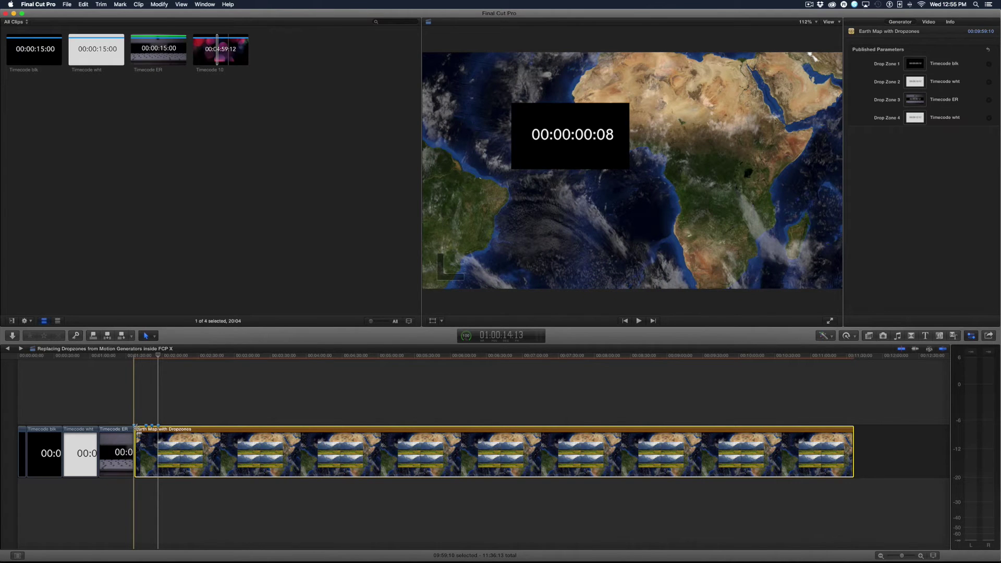
# - Play and stop the timeline several times to preview the clips inside the Earth Map drop zones
pyautogui.press('space')
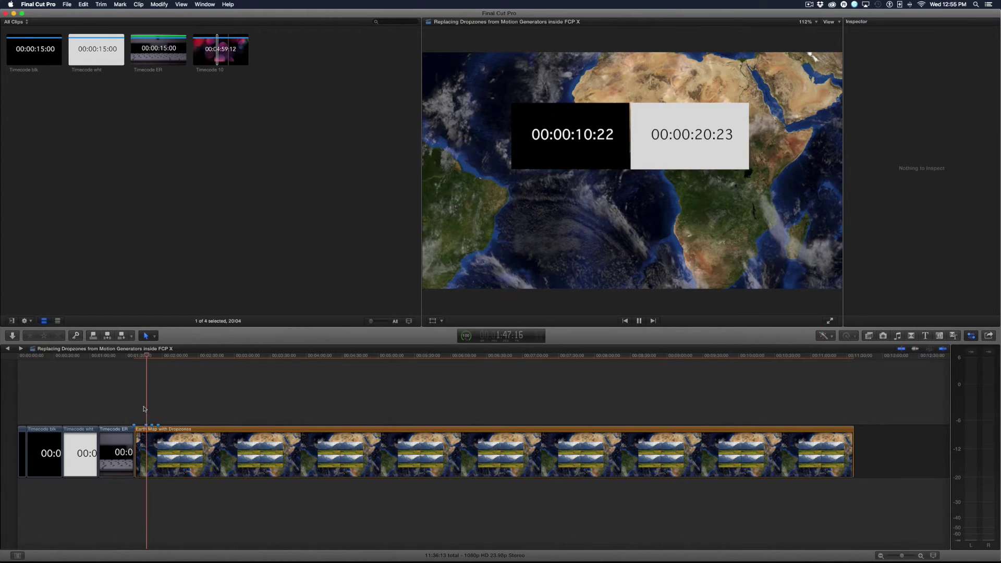
pyautogui.press('space')
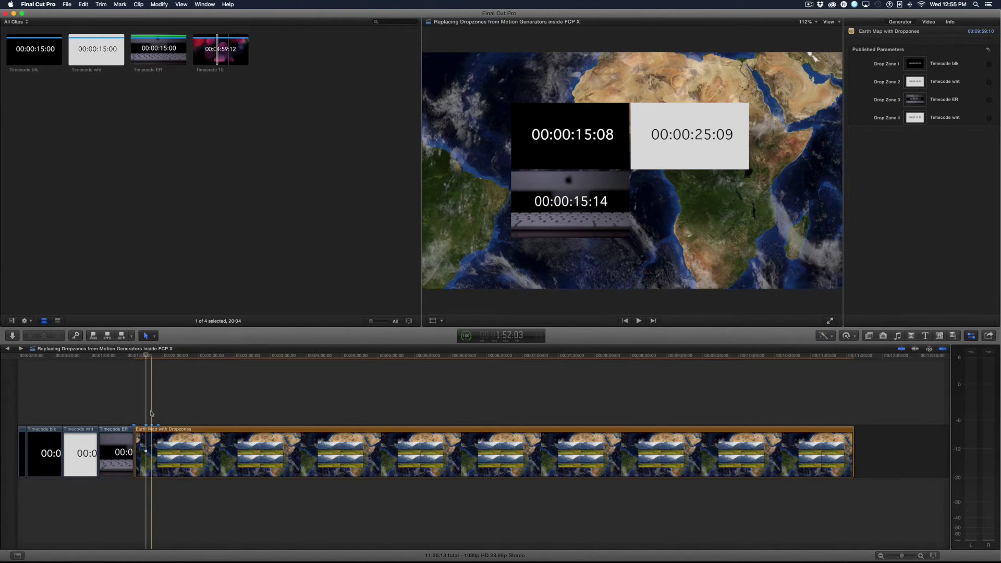
pyautogui.press('space')
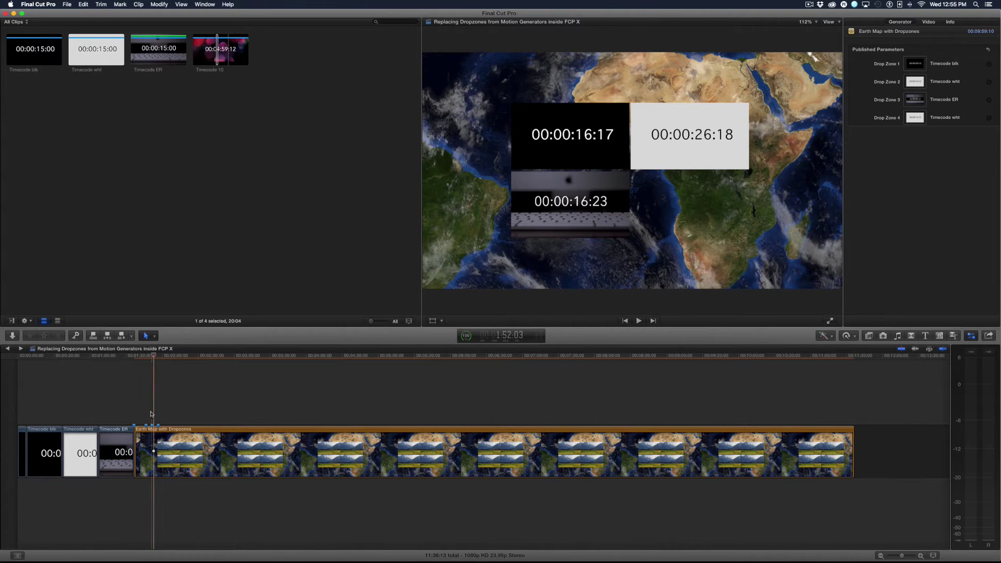
pyautogui.press('space')
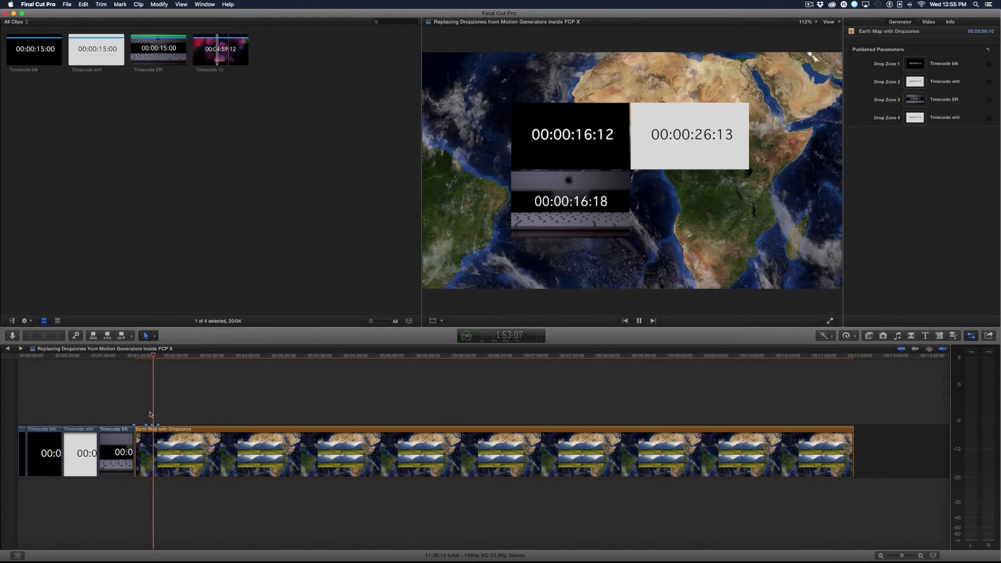
pyautogui.press('space')
pyautogui.press('space')
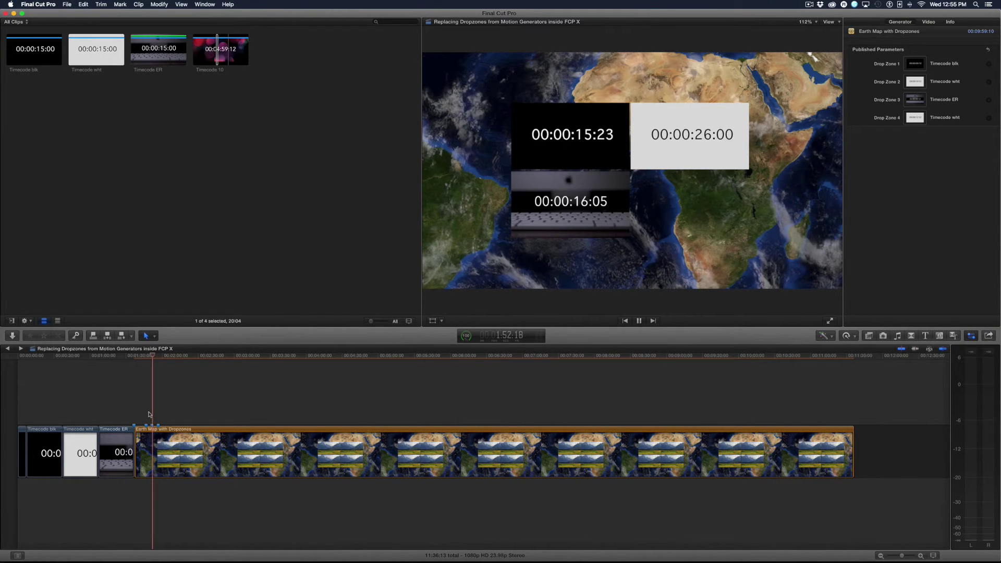
pyautogui.press('space')
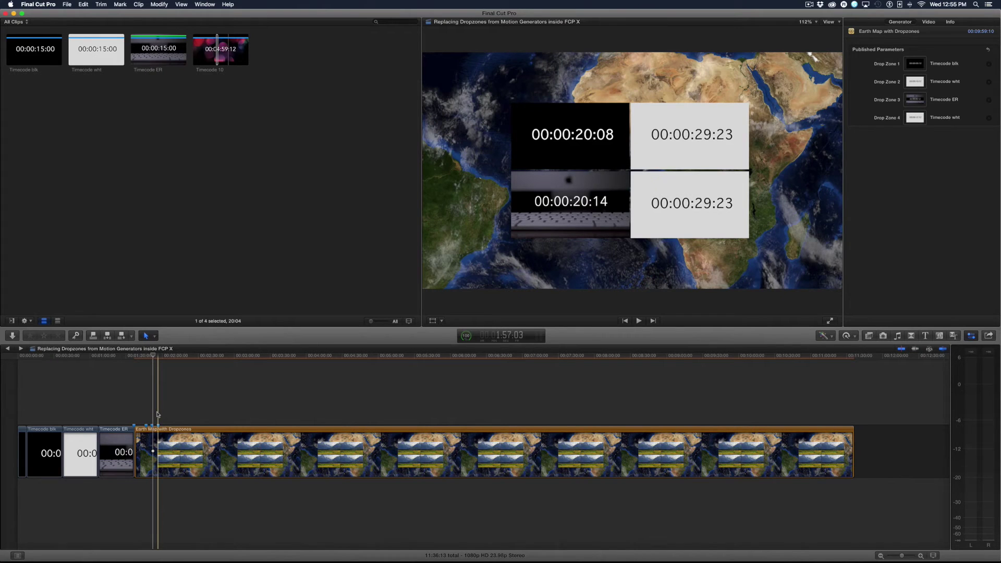
# - Connect Timecode 10 beneath the Earth Map and wrap it in a compound clip with the default name
pyautogui.click(225, 49)
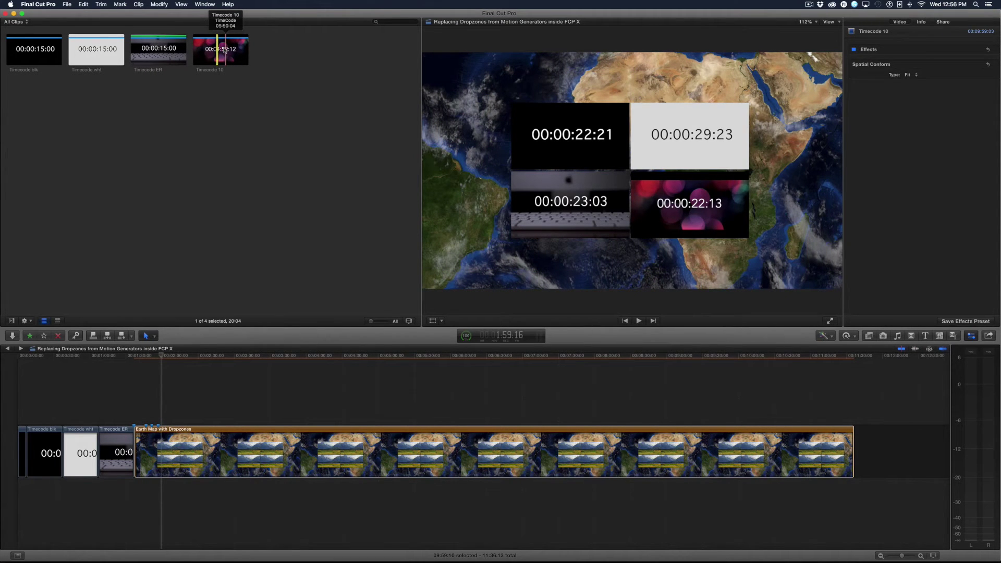
pyautogui.click(219, 49)
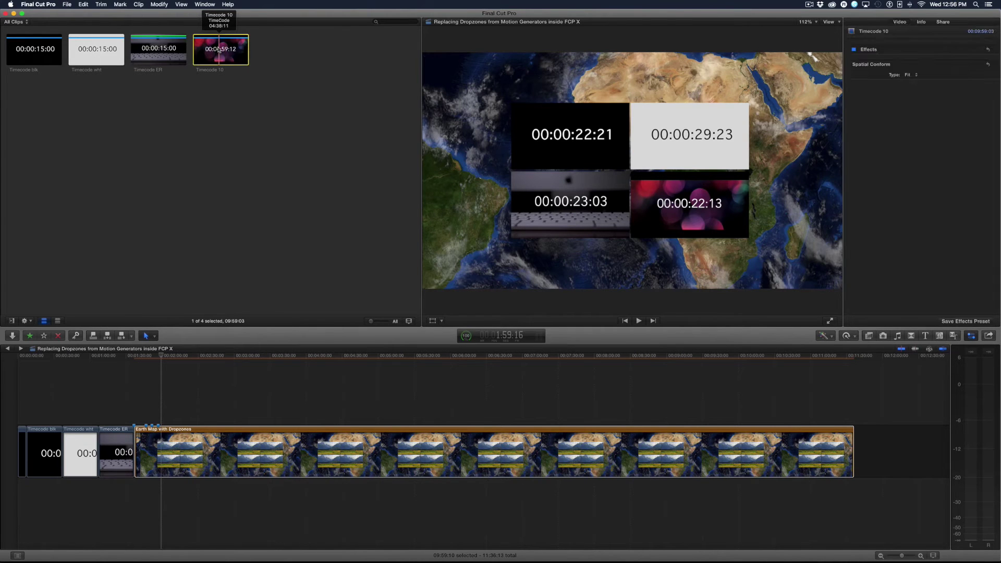
pyautogui.click(173, 500)
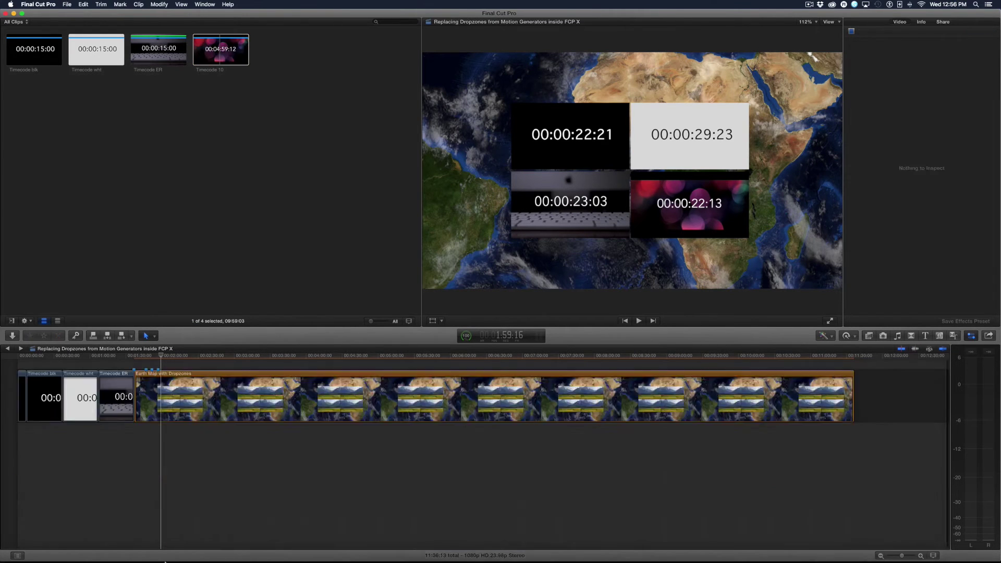
pyautogui.moveTo(165, 561); pyautogui.dragTo(207, 503)
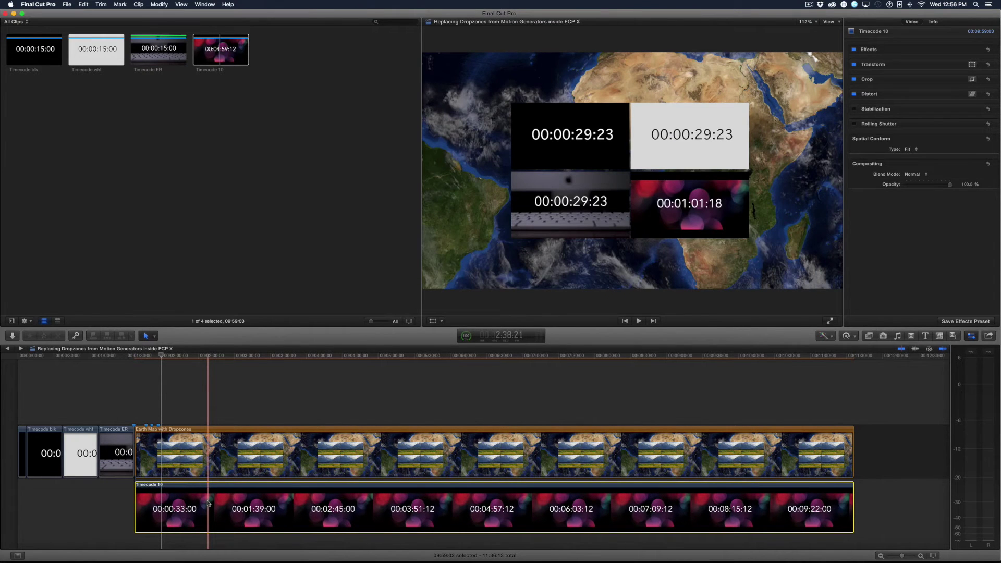
pyautogui.hotkey('alt', 'g')
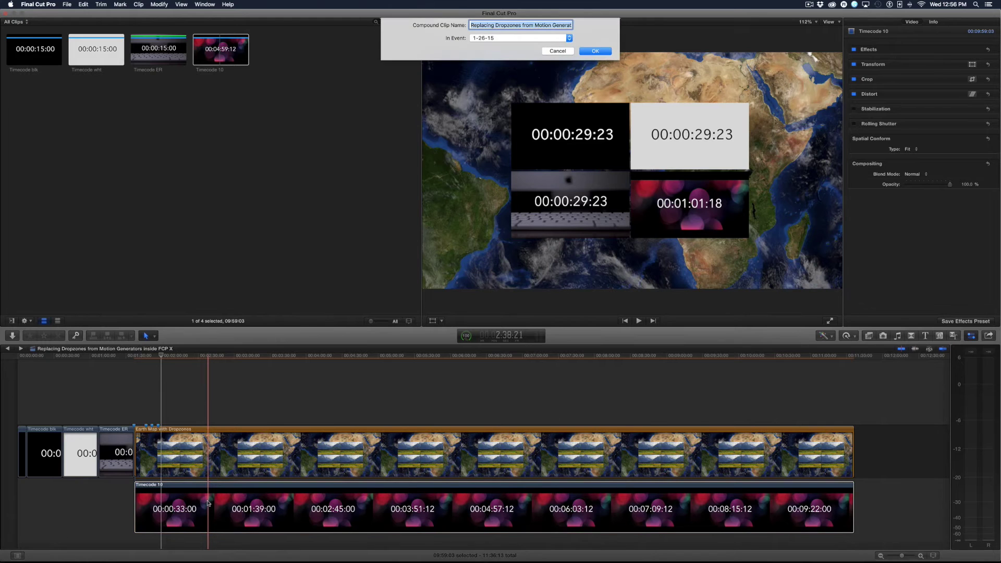
pyautogui.press('Return')
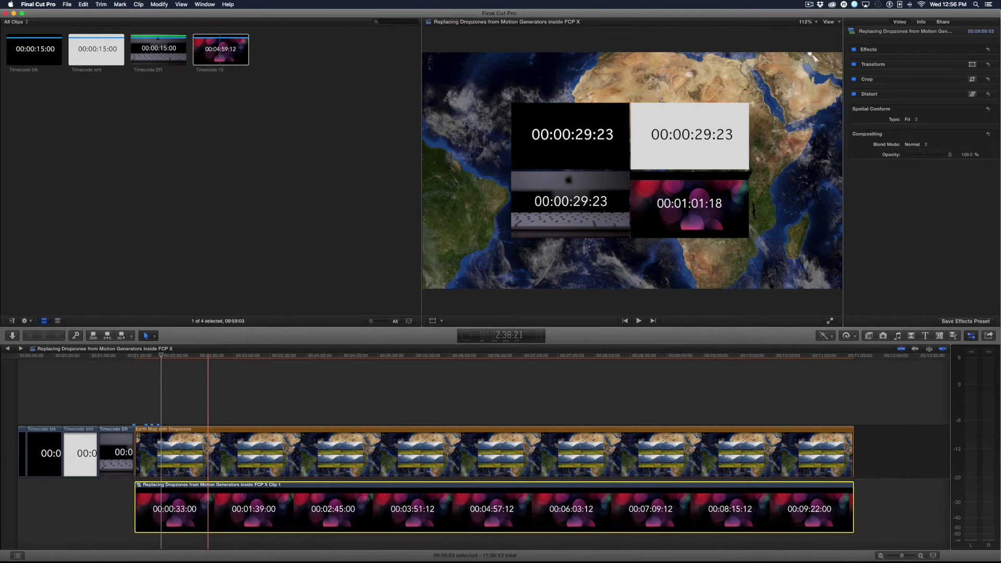
# - Open the compound clip and insert a gap at its start, before Timecode 10
pyautogui.doubleClick(173, 507)
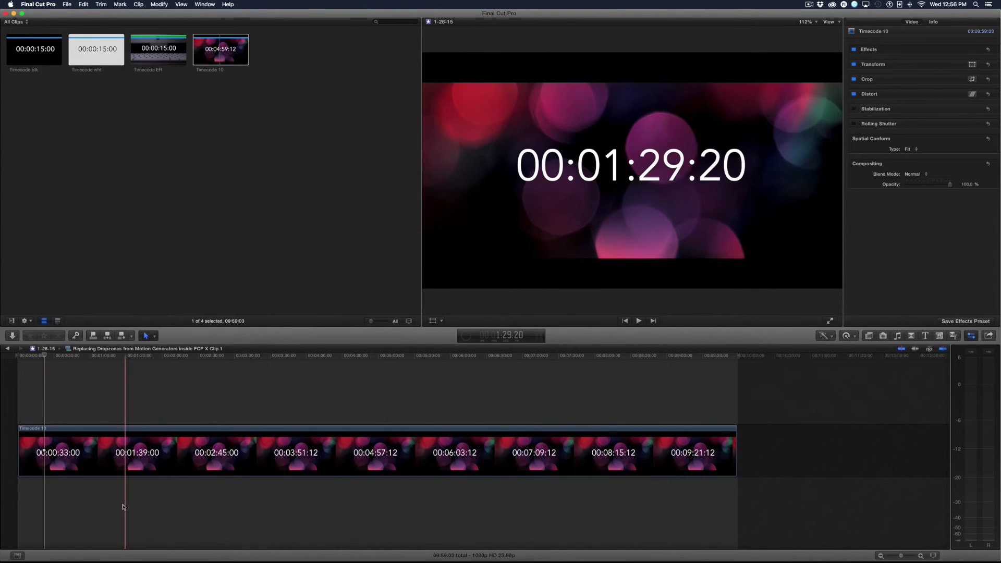
pyautogui.click(76, 500)
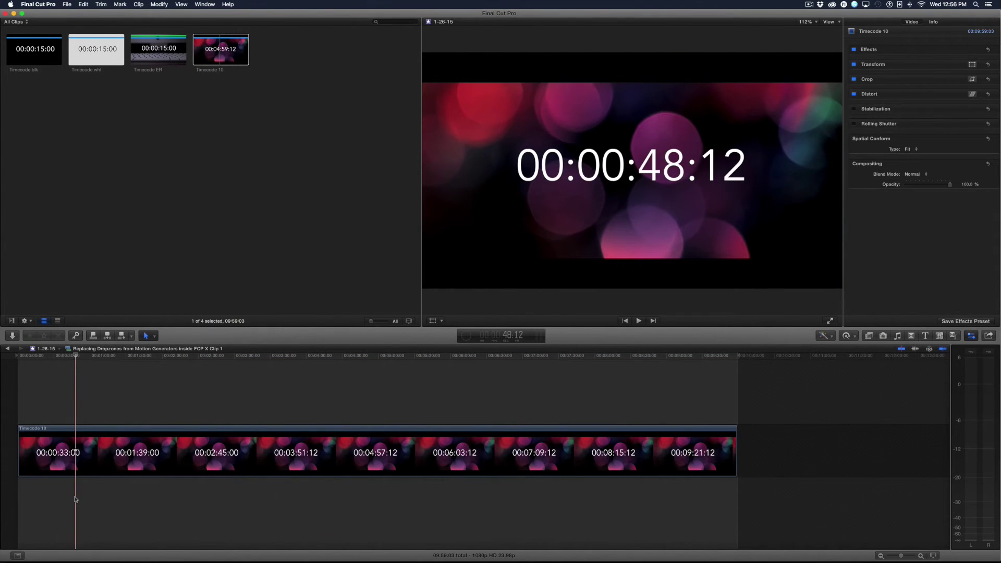
pyautogui.press('Home')
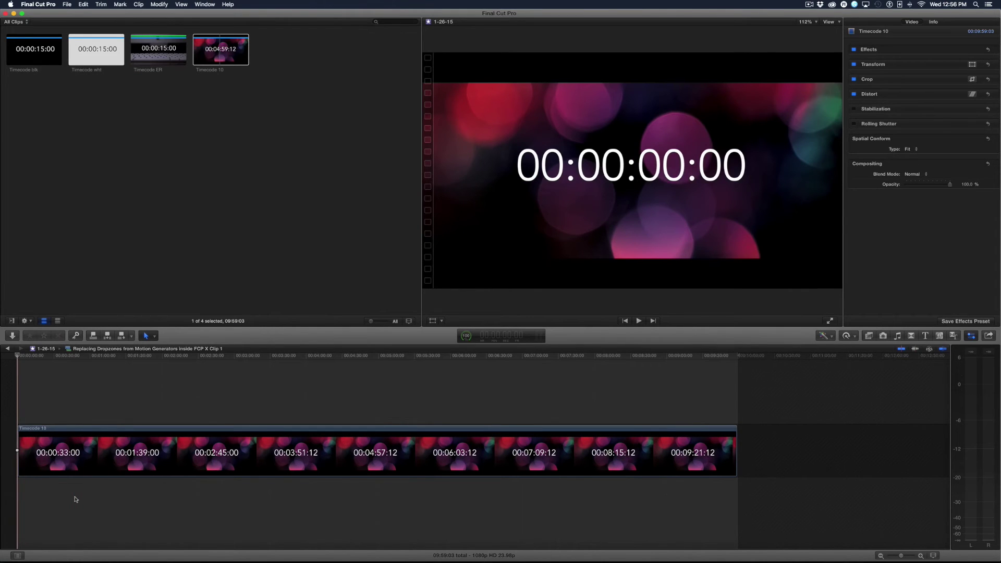
pyautogui.hotkey('alt', 'w')
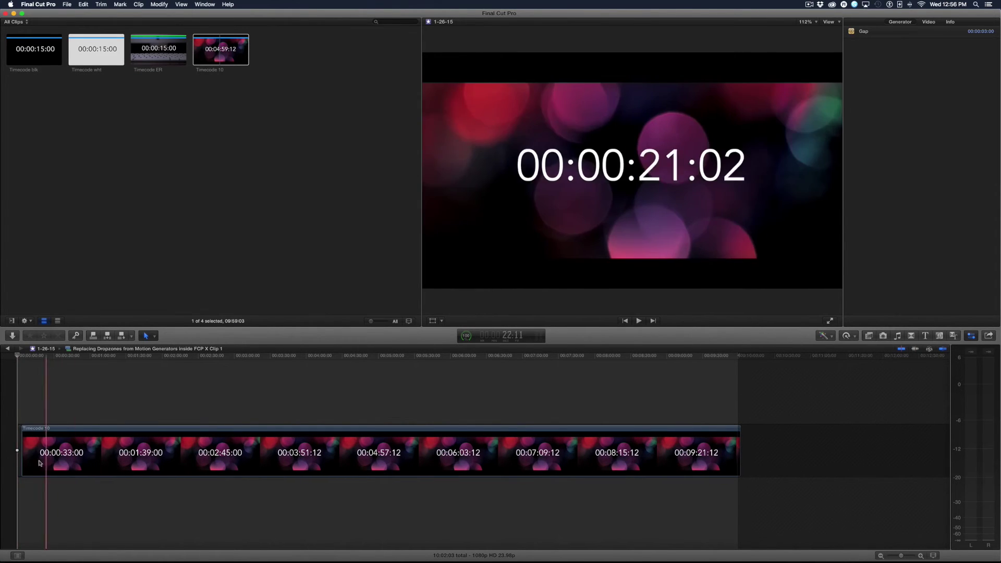
# - Set the gap's duration to 20:00 and return to the main project
pyautogui.click(19, 450)
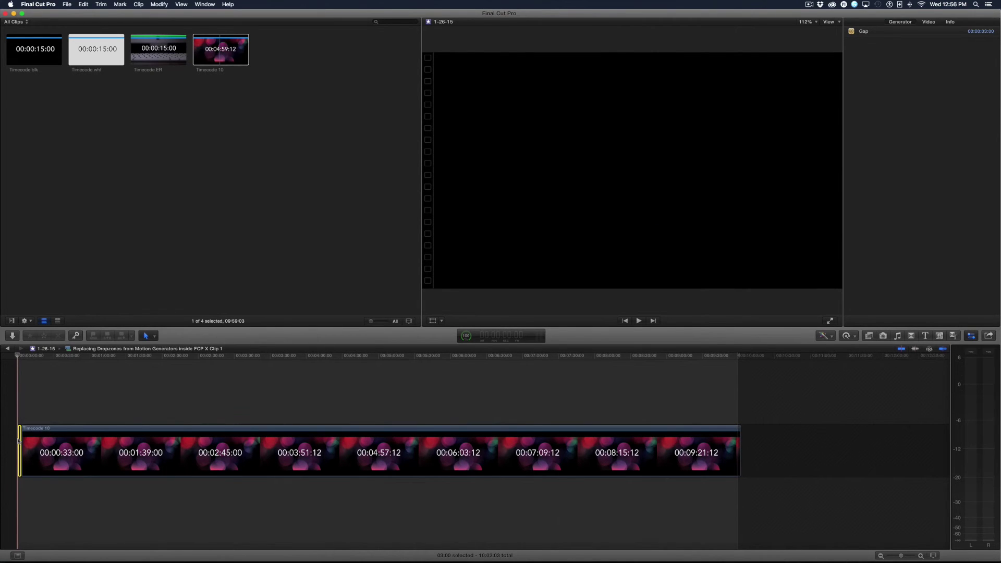
pyautogui.hotkey('ctrl', 'd')
pyautogui.write('20:00')
pyautogui.press('Return')
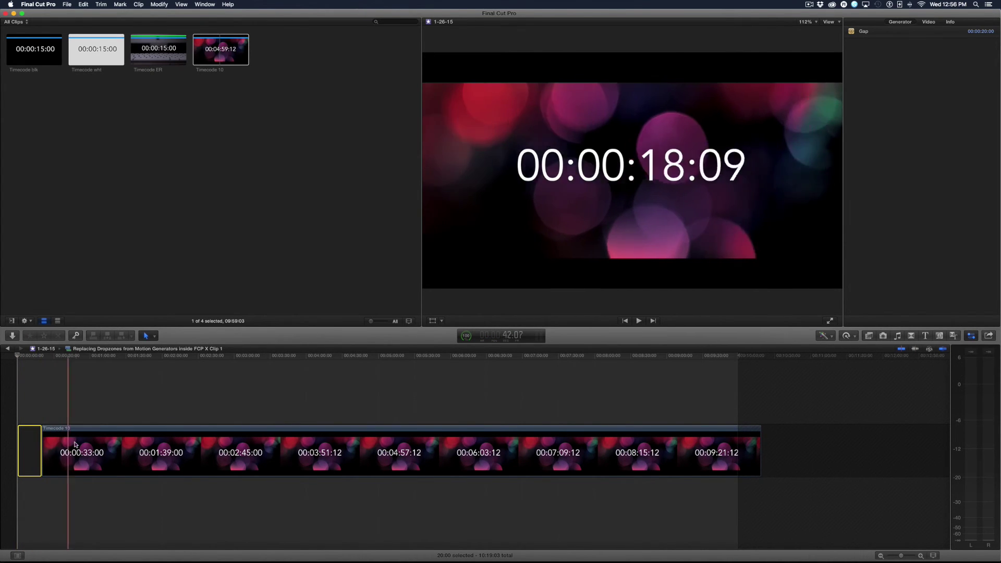
pyautogui.click(6, 349)
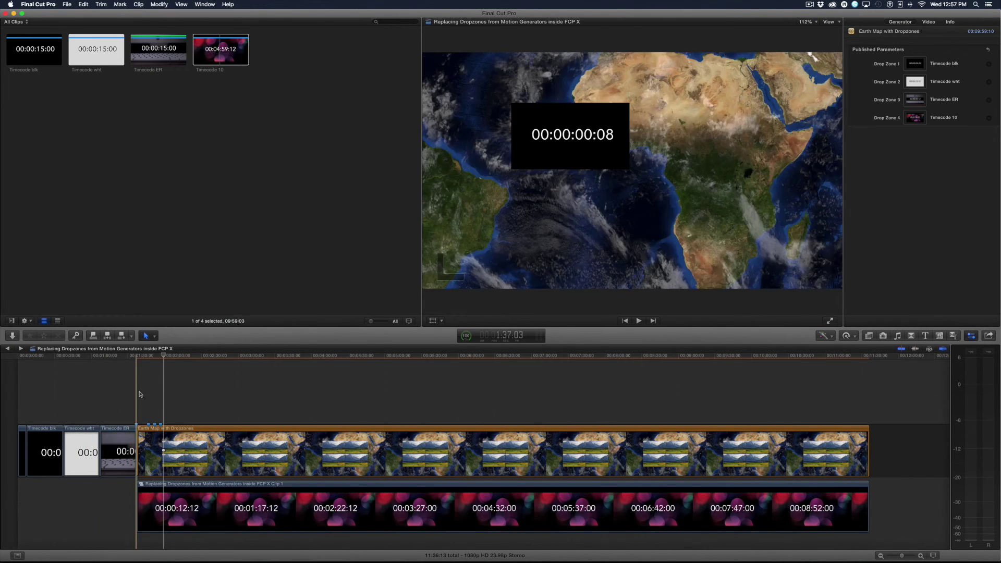
# - Replace Drop Zone 4's source on the Earth Map with the new compound clip
pyautogui.click(165, 446)
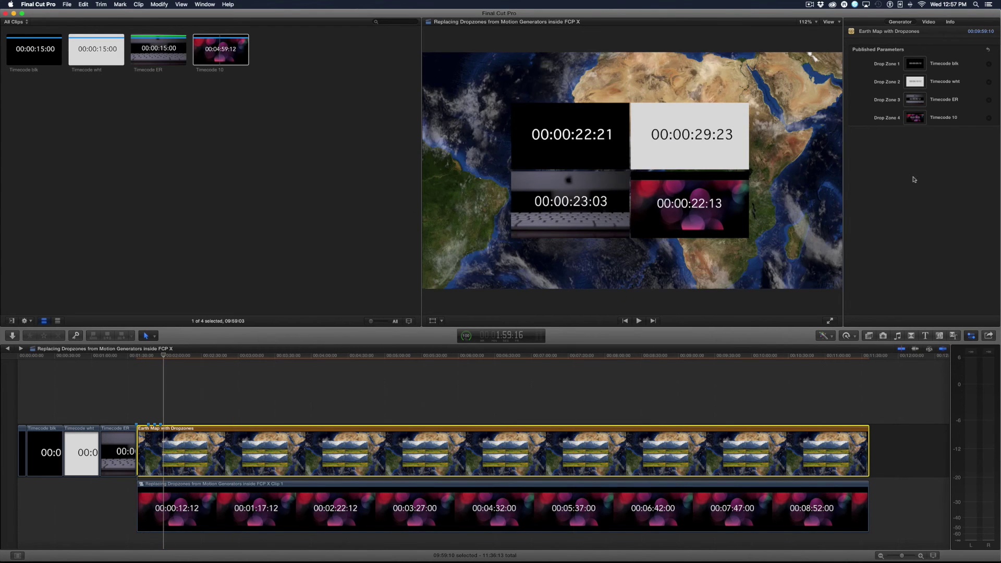
pyautogui.click(916, 118)
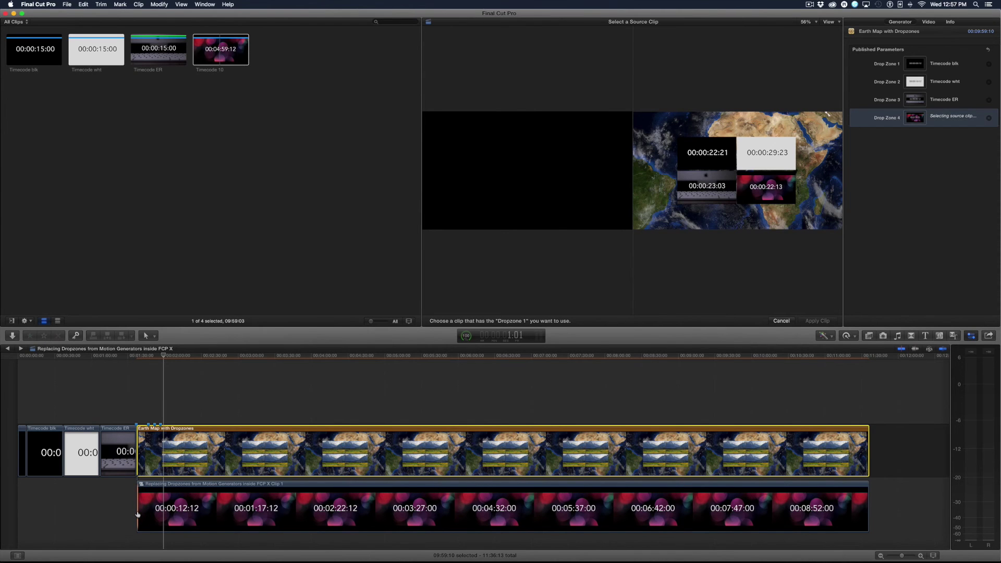
pyautogui.click(138, 515)
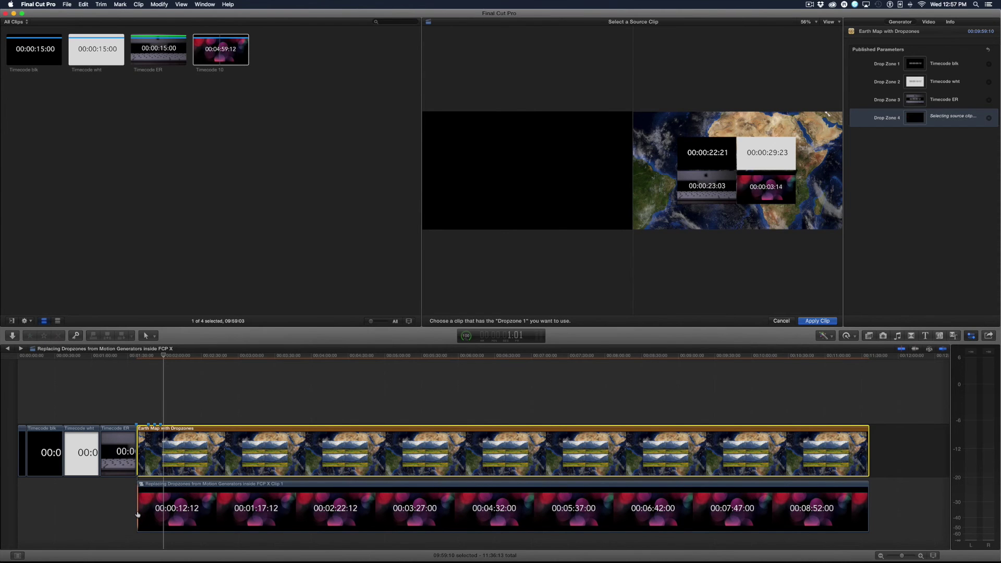
pyautogui.click(817, 321)
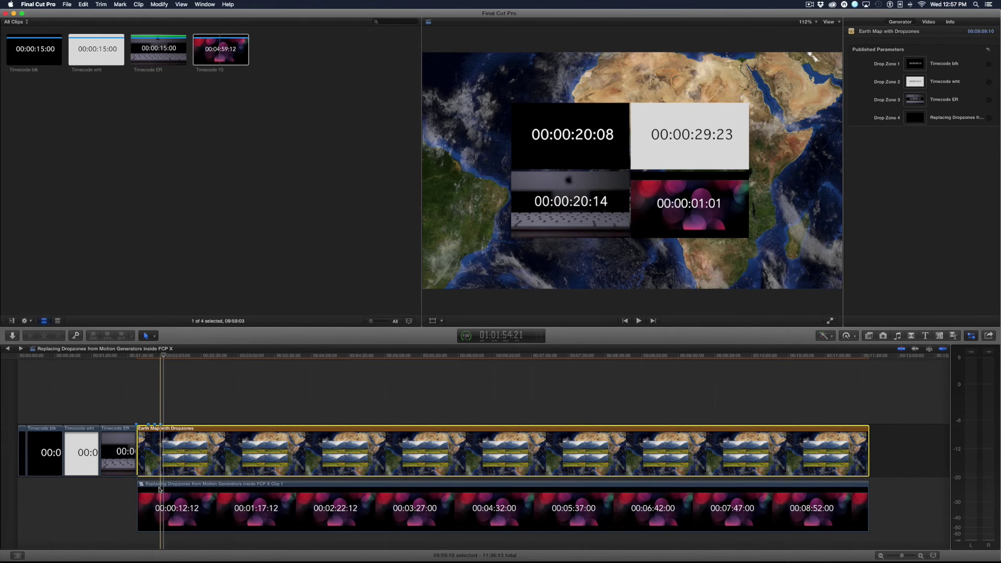
pyautogui.press('space')
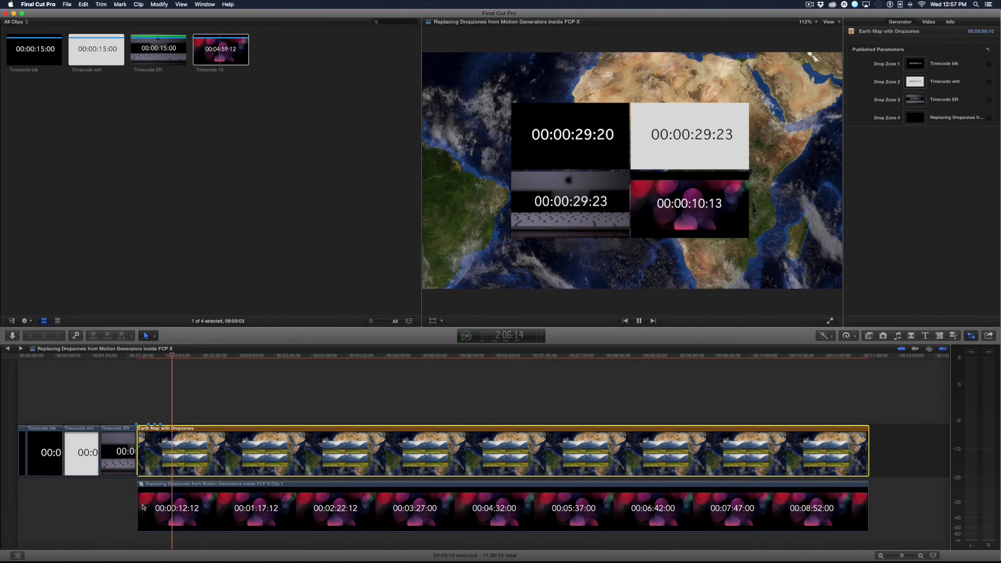
pyautogui.press('space')
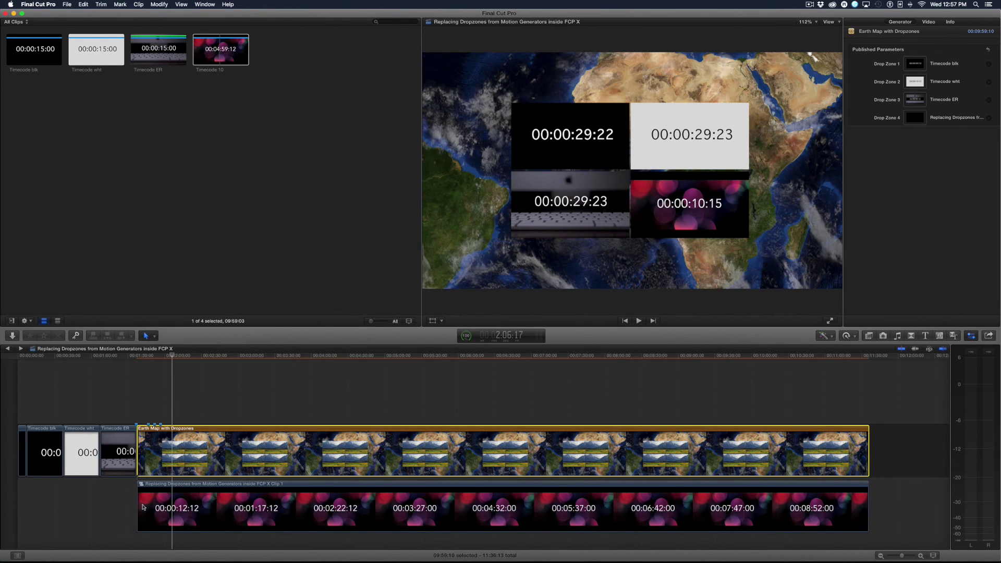